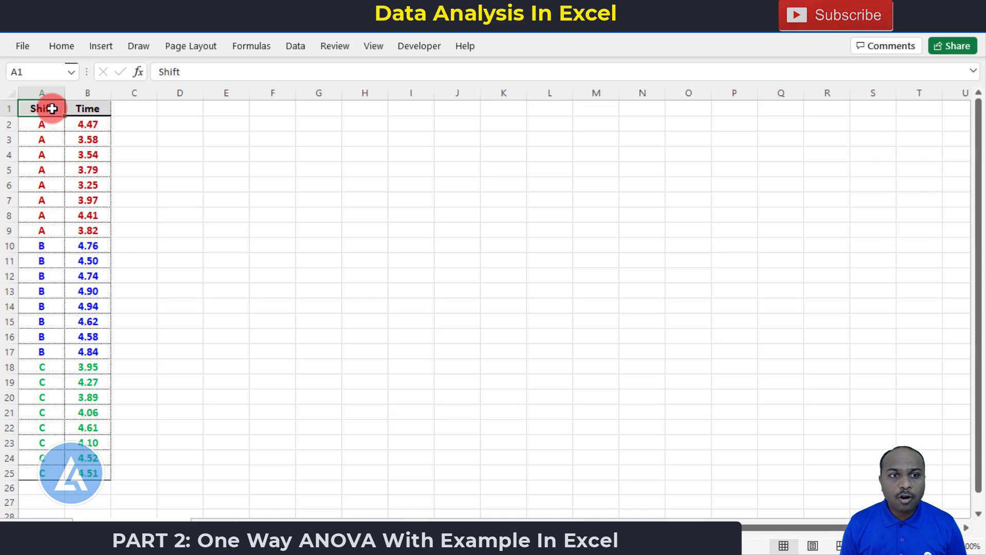
Pick out shift A's times and lay the data out as Shift A, B and C Time columns.
drag(44, 127, 42, 472)
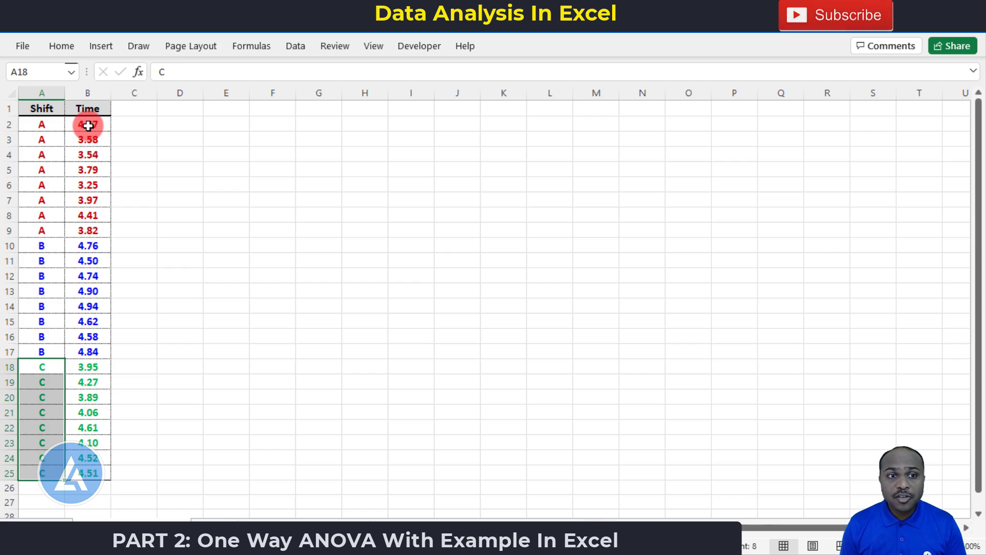
mouse_move(88, 125)
mouse_down()
mouse_move(79, 226)
mouse_move(98, 131)
mouse_up()
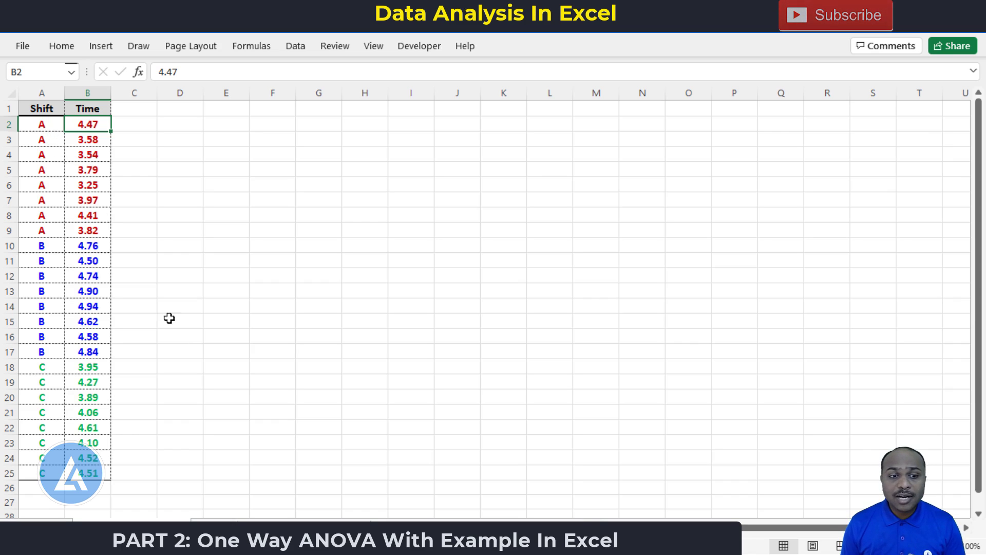
click(83, 121)
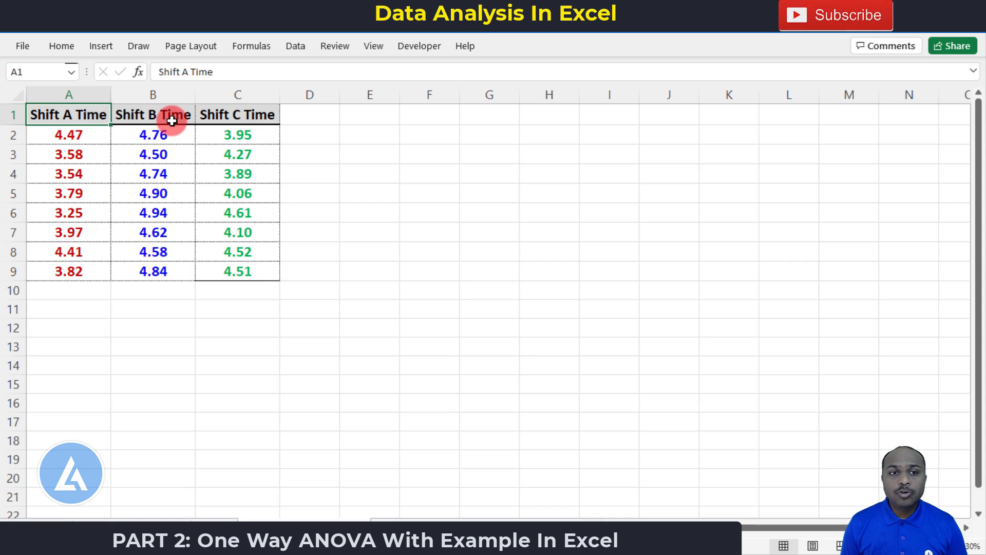
Check the Shift B and Shift C Time columns, then choose Anova: Single Factor under Data Analysis.
click(172, 120)
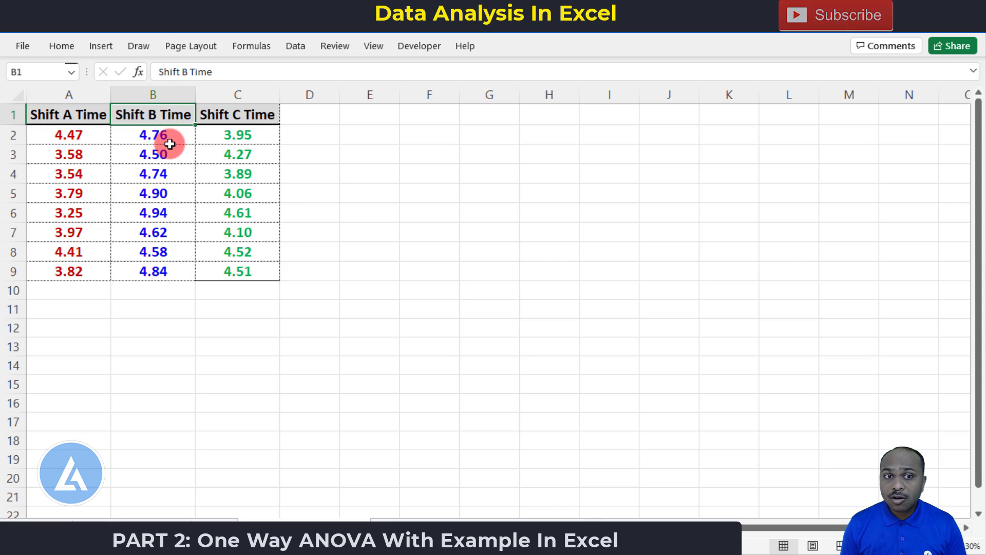
click(259, 118)
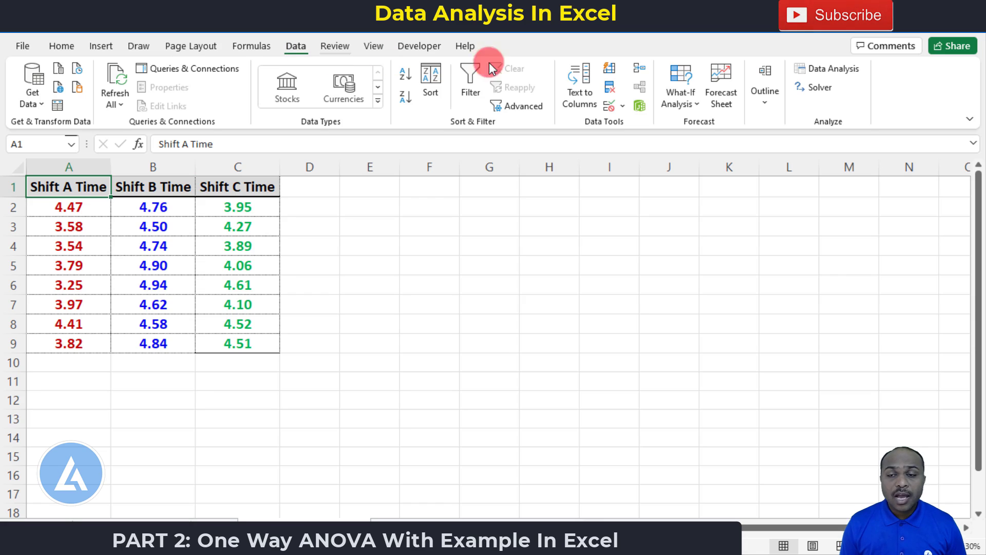
click(822, 70)
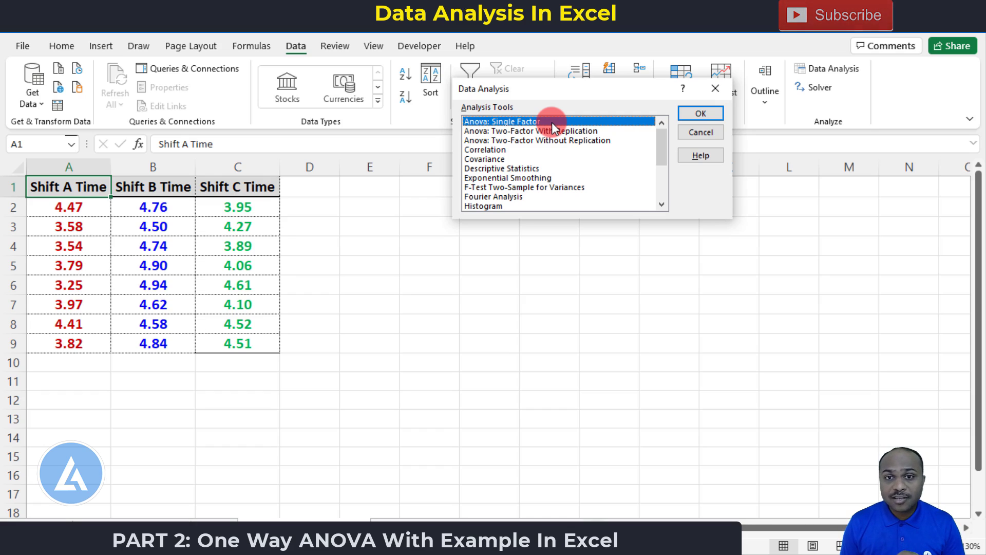
Start Anova: Single Factor and set its input range to A1:C9, including the header row.
click(701, 113)
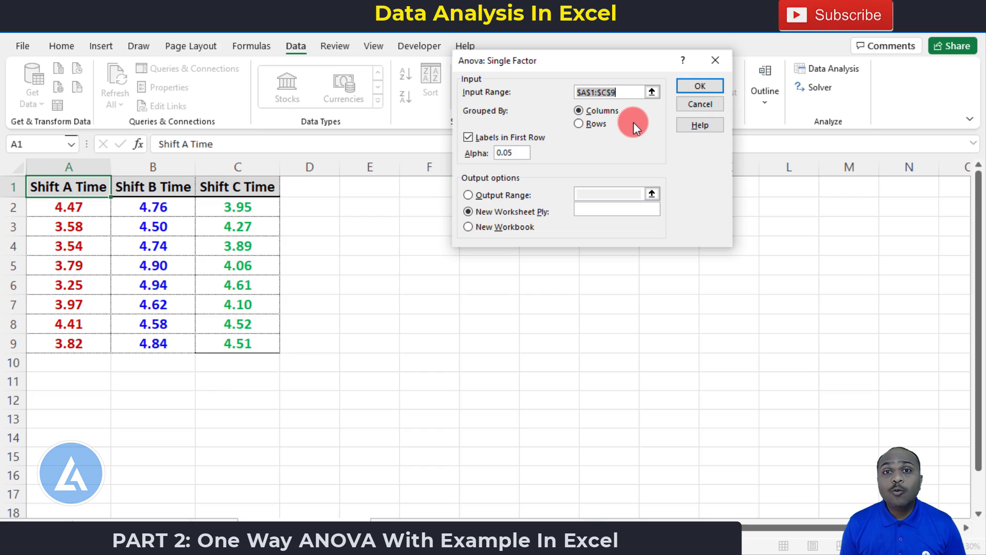
click(652, 92)
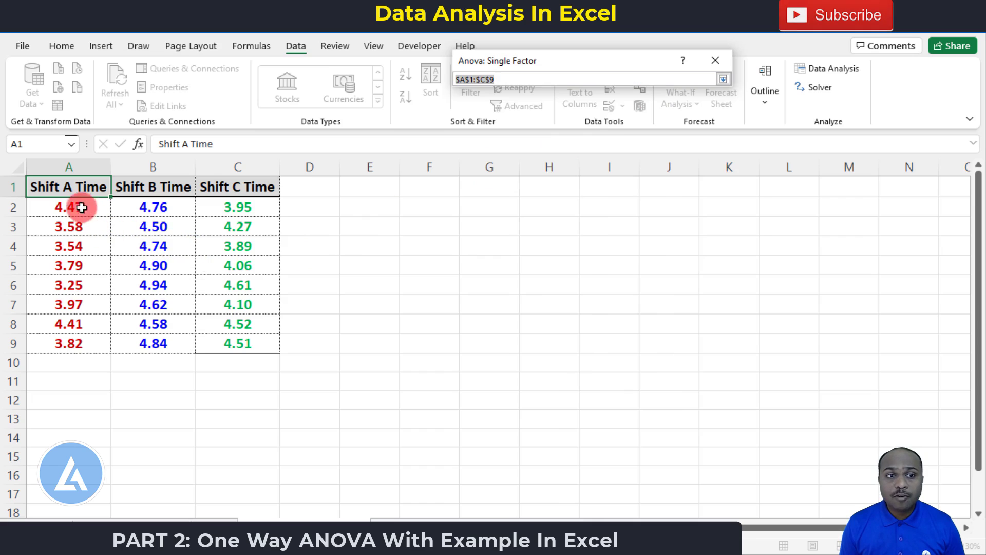
drag(73, 186, 236, 343)
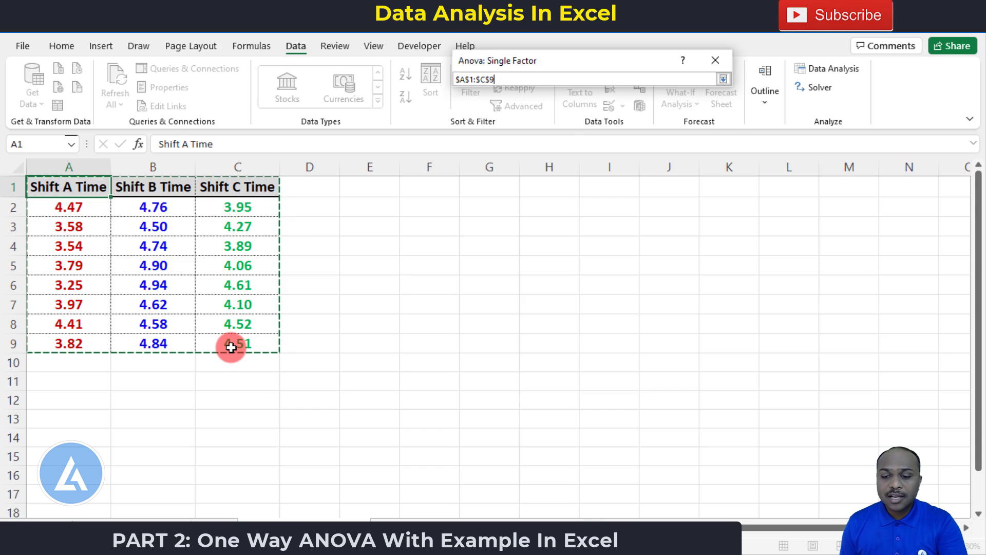
key(Return)
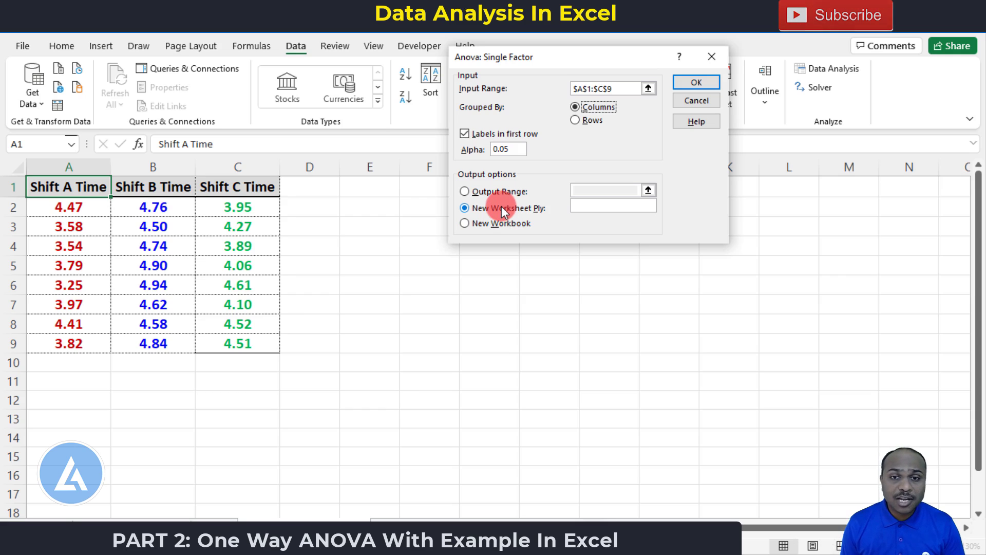
Output the ANOVA to a new sheet, showing F 16.67138862, F crit 3.4668 and P-value 0.0000.
click(705, 83)
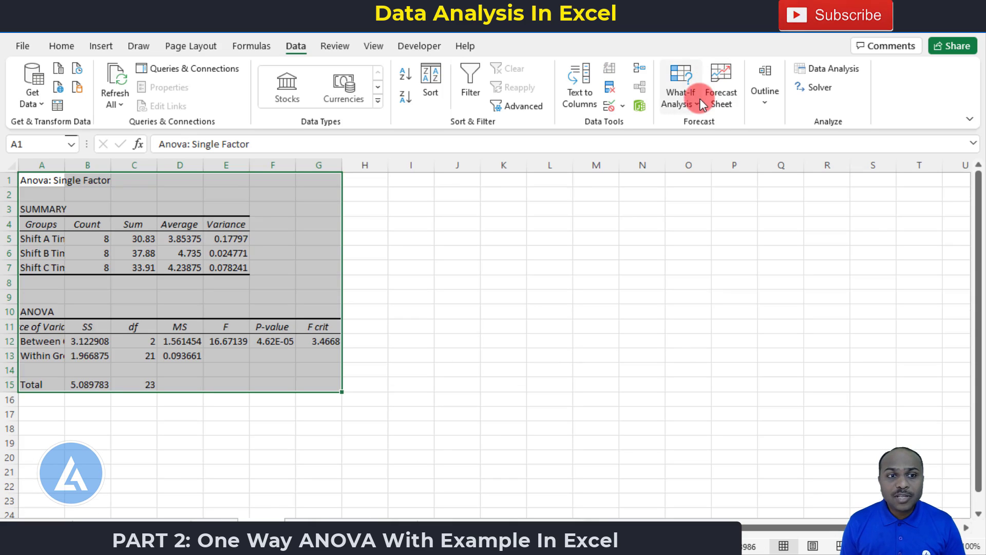
click(285, 238)
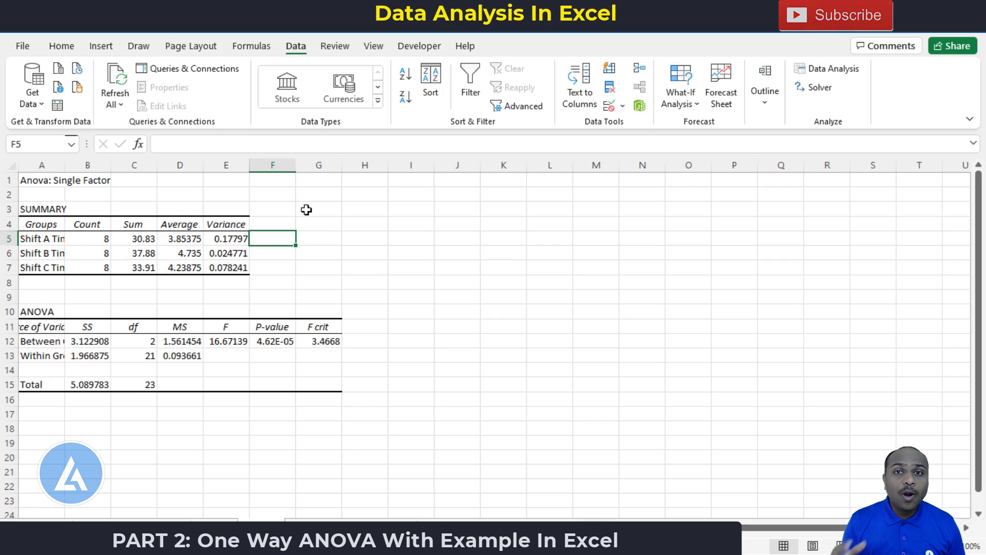
click(61, 189)
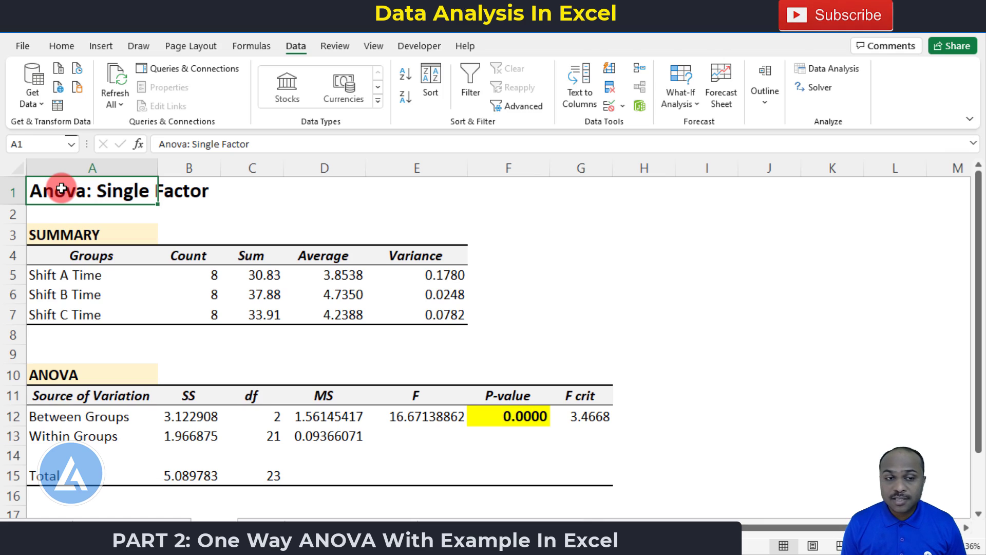
click(63, 239)
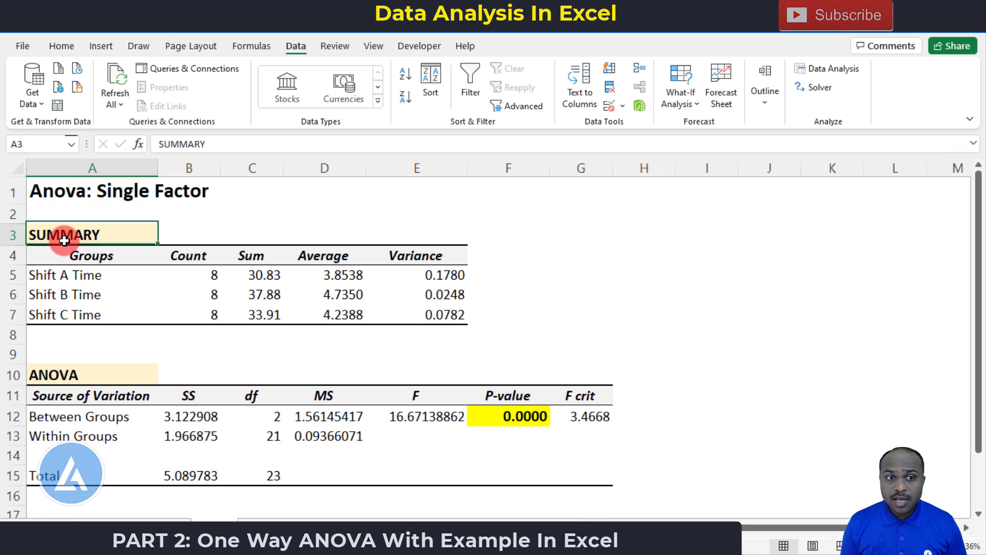
click(54, 371)
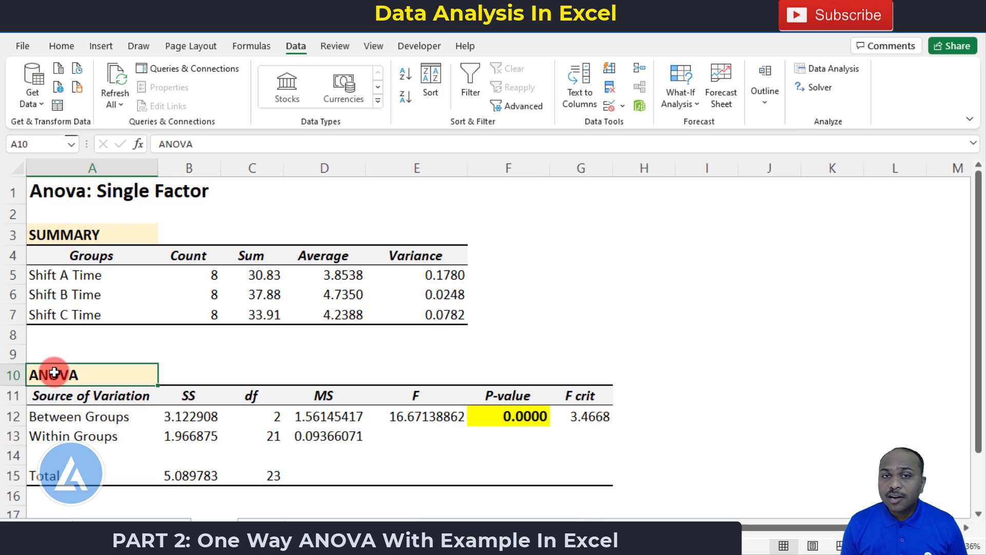
key(ctrl+Up)
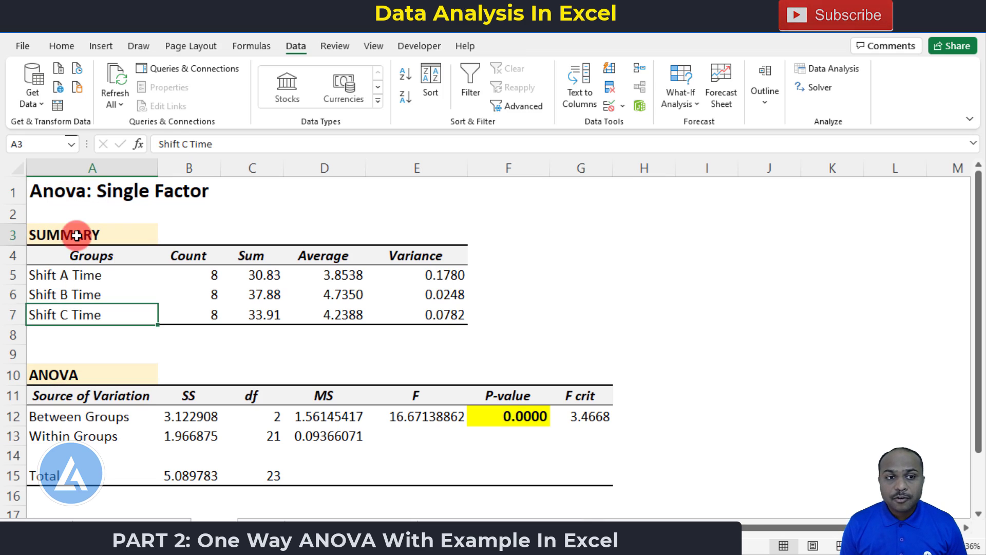
key(ctrl+Up)
click(90, 253)
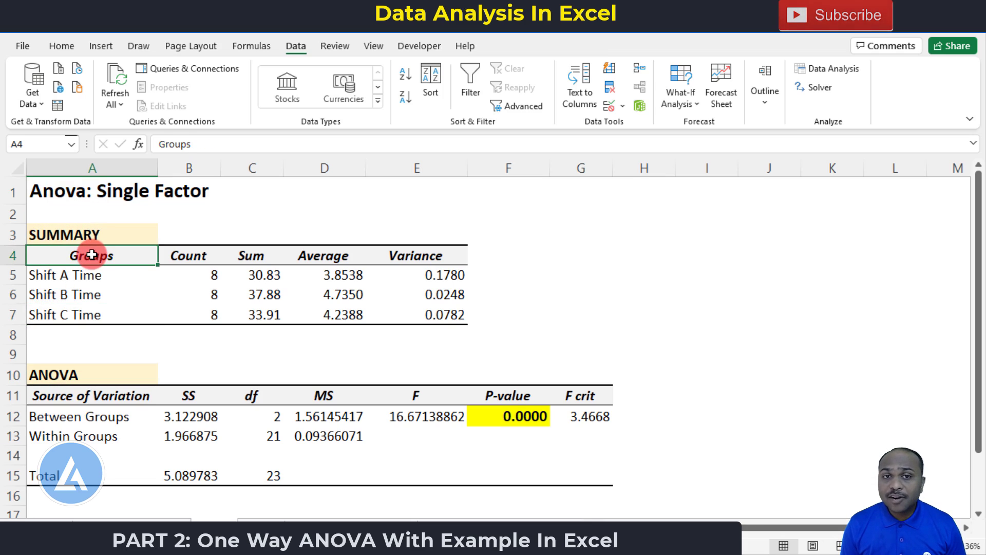
click(81, 278)
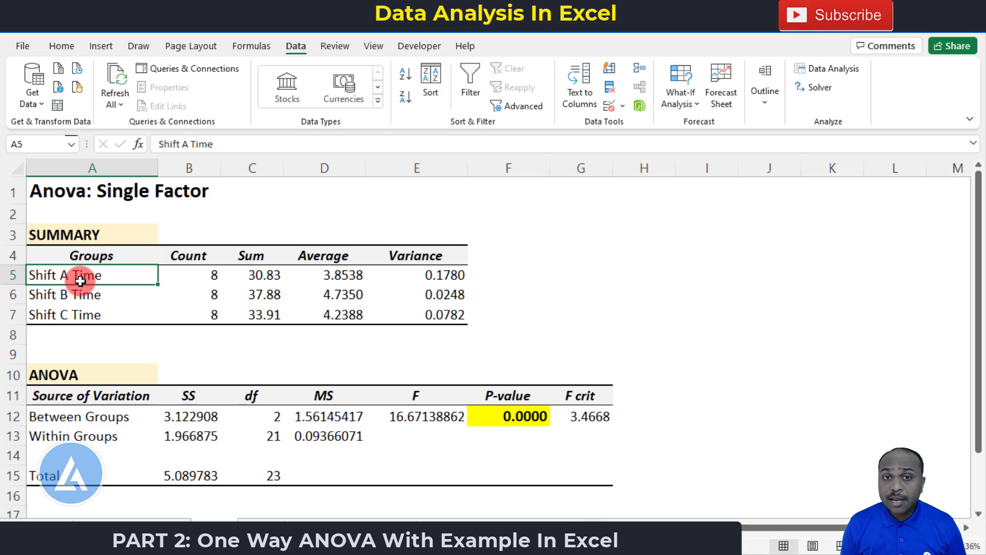
click(80, 315)
click(187, 250)
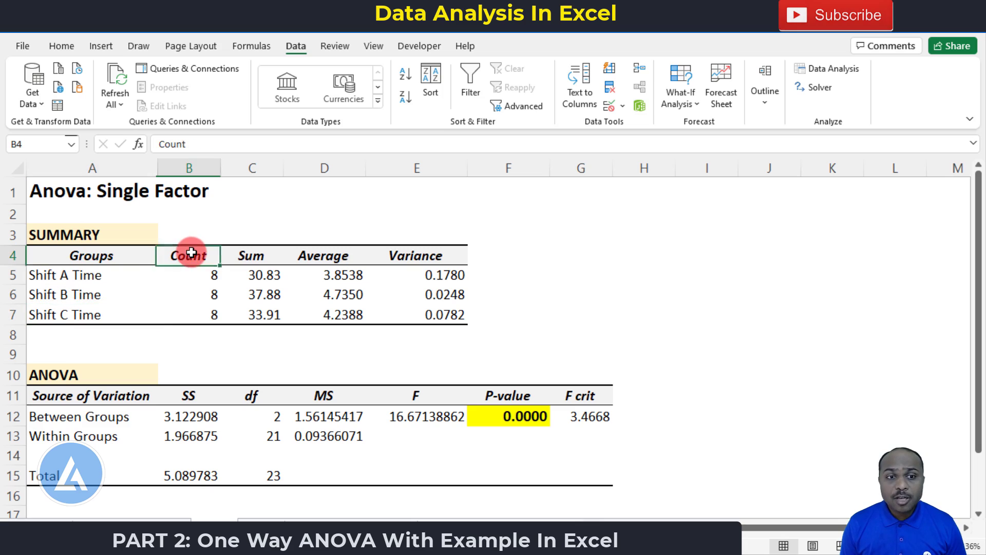
click(200, 275)
click(204, 294)
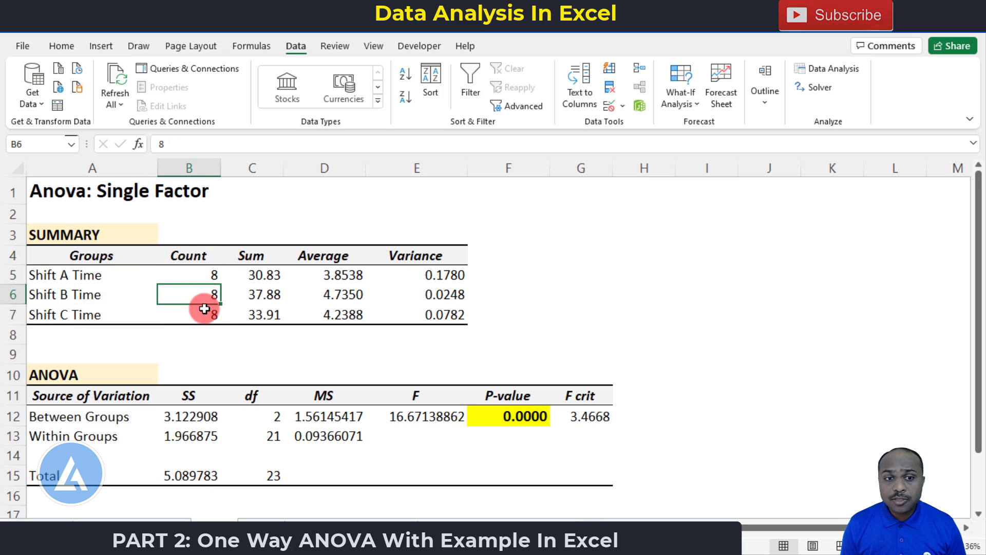
click(203, 311)
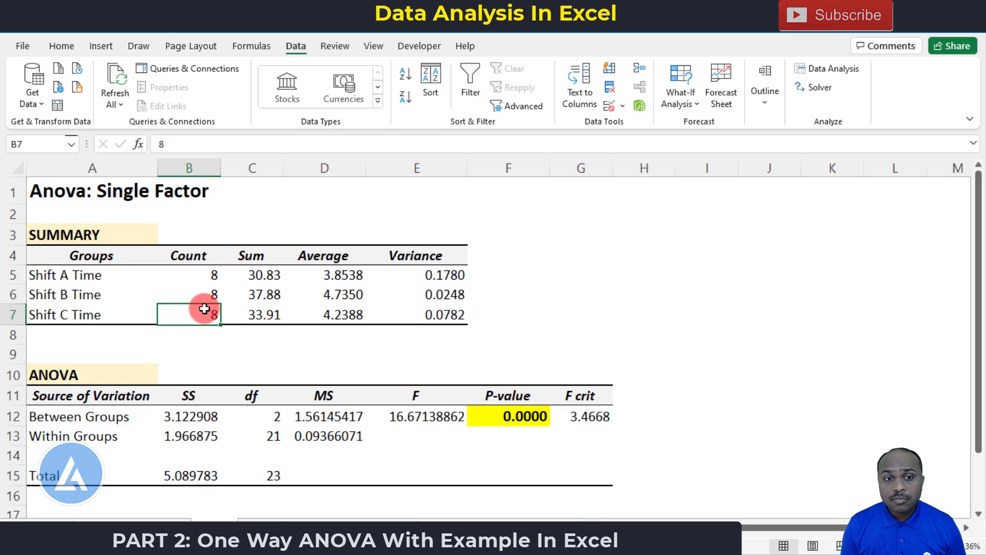
click(256, 257)
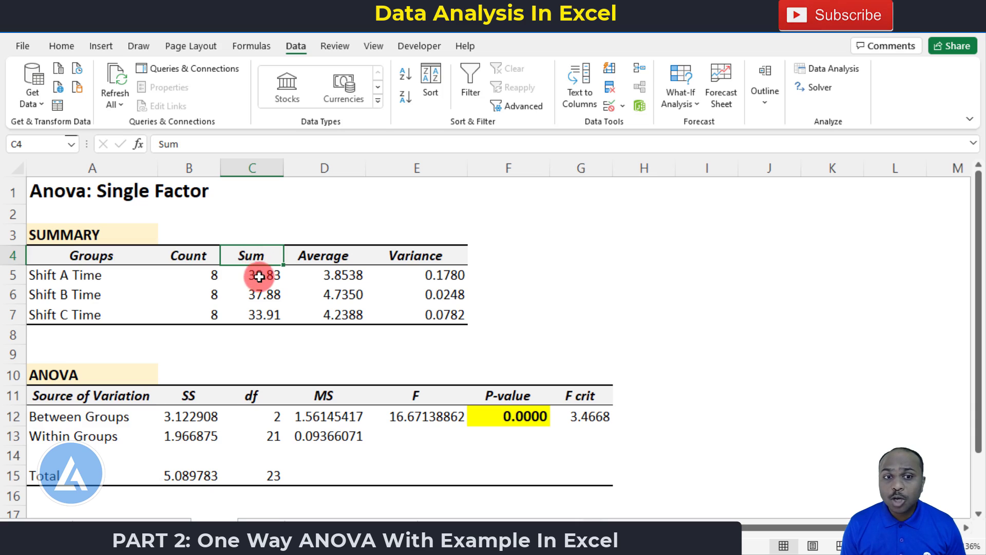
click(257, 275)
click(258, 295)
click(257, 313)
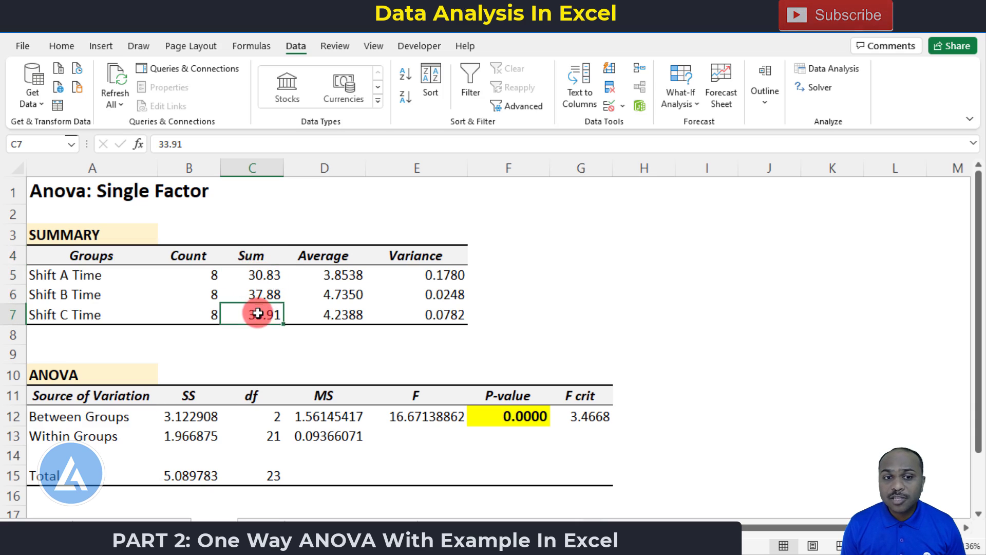
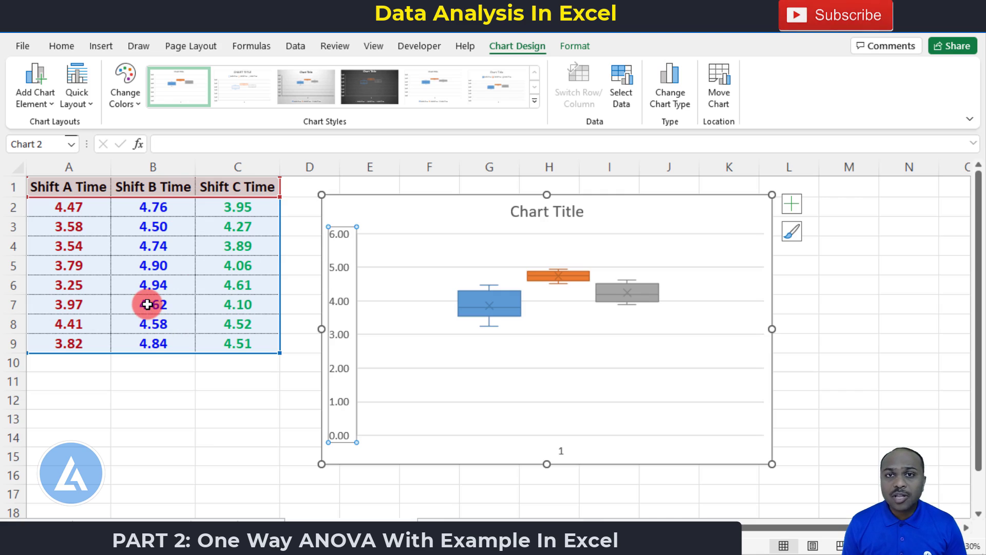
Set the vertical axis bounds to minimum 3 and maximum 5 in Format Axis.
right_click(340, 366)
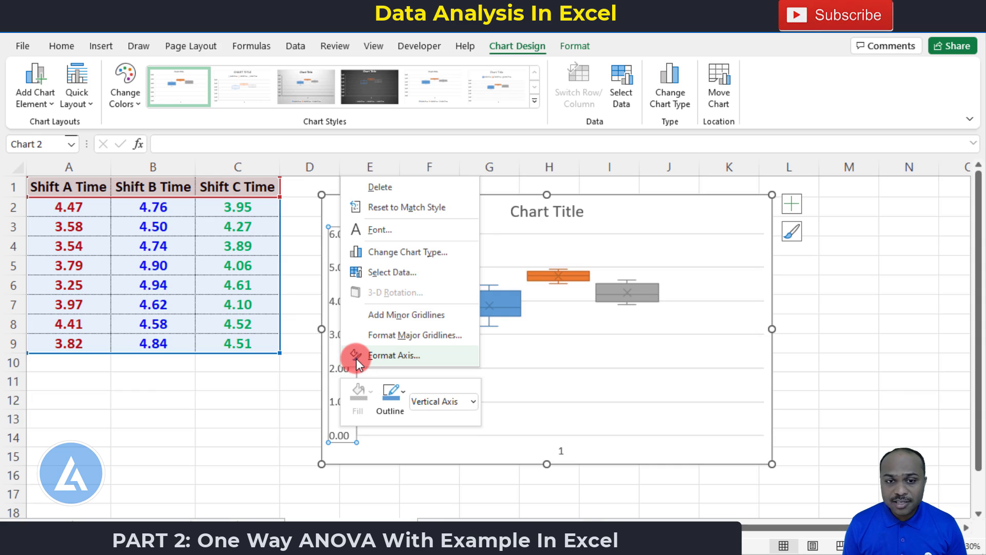
click(367, 353)
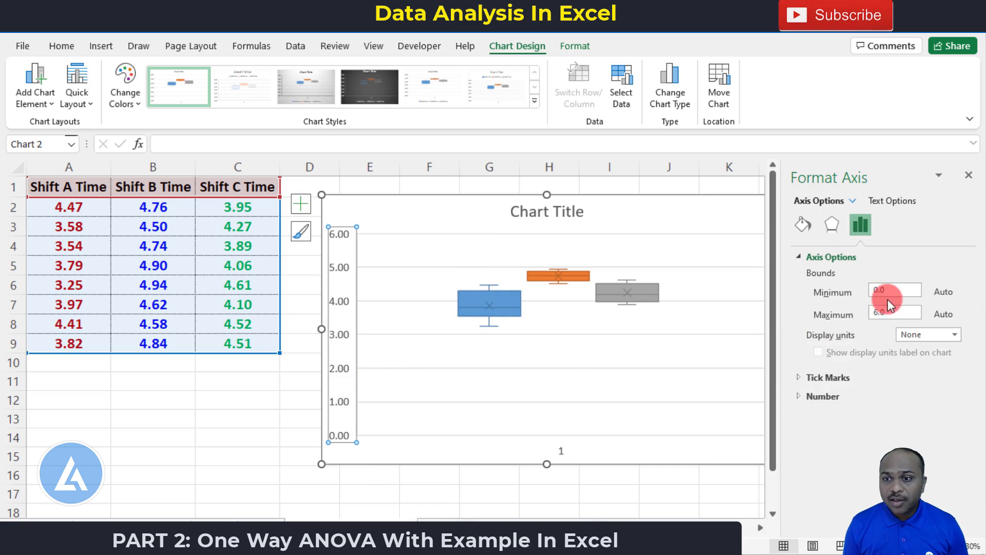
click(869, 290)
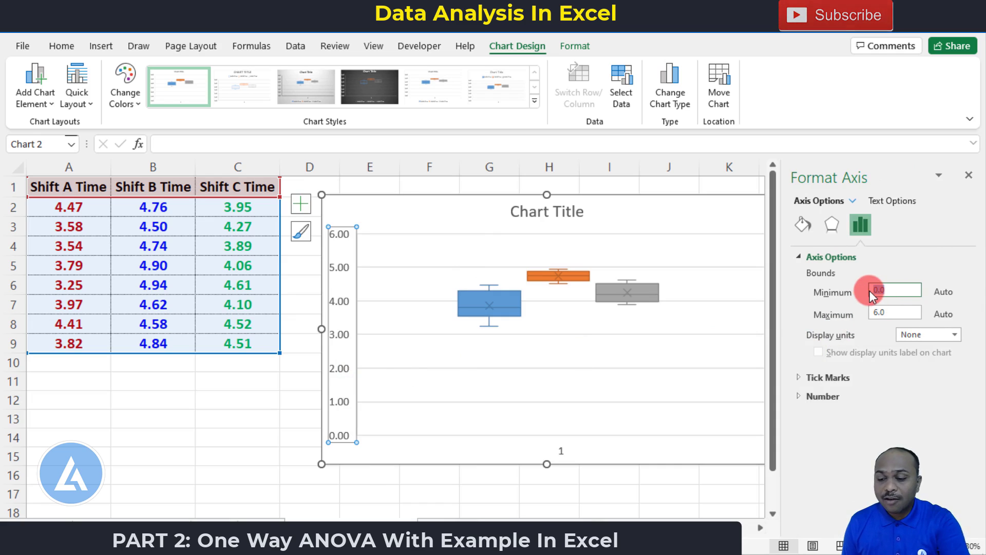
text(3)
click(872, 315)
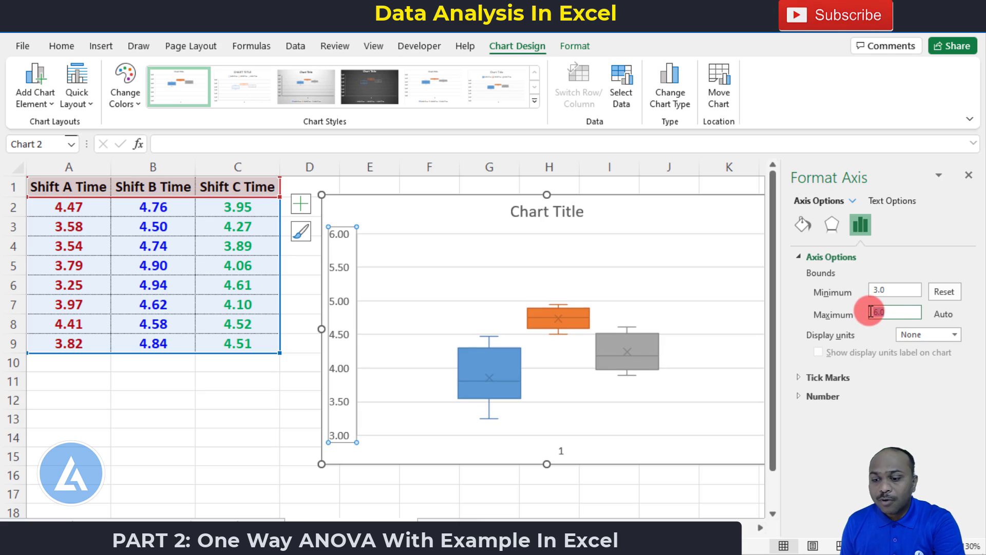
text(5)
click(969, 176)
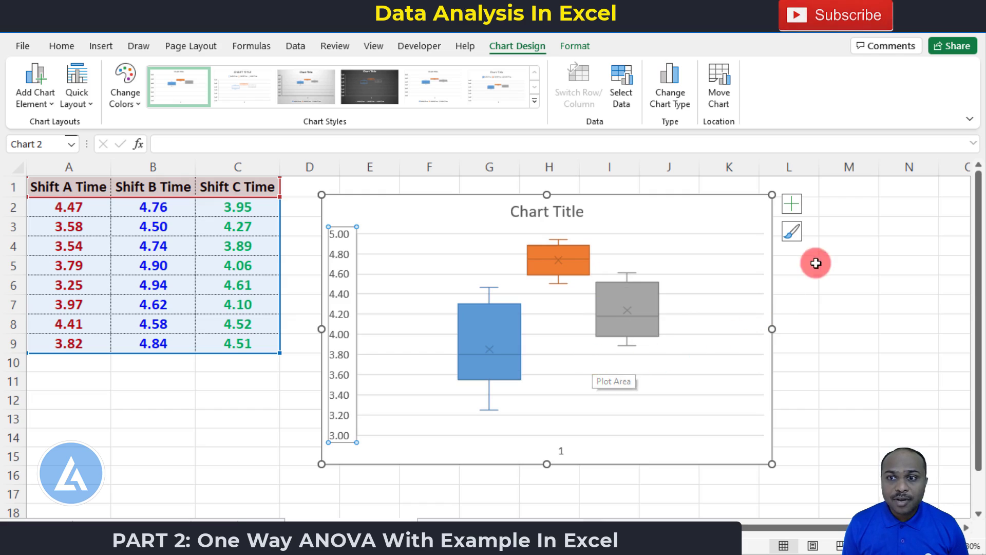
Add a legend to the chart, then check the Shift A, B and C Time box series.
click(790, 205)
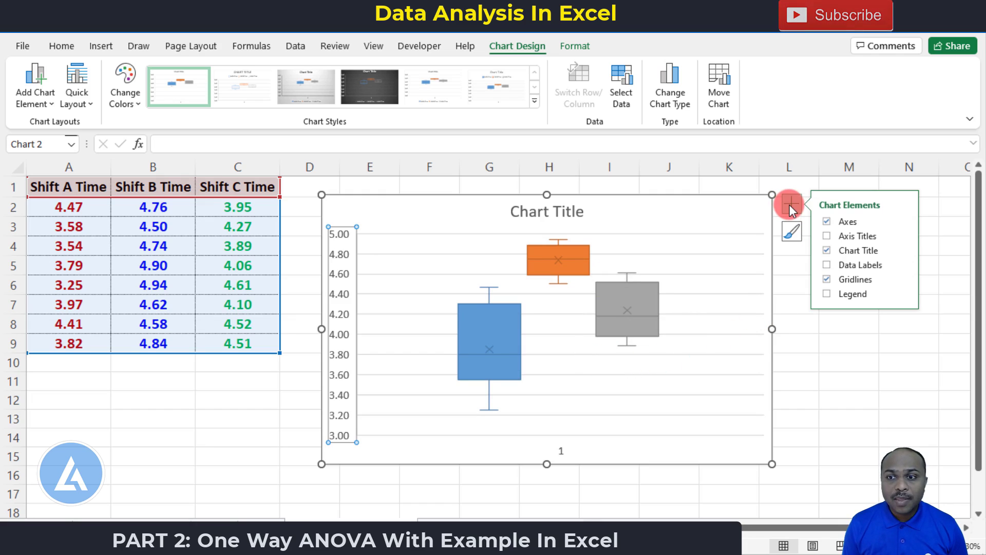
click(847, 294)
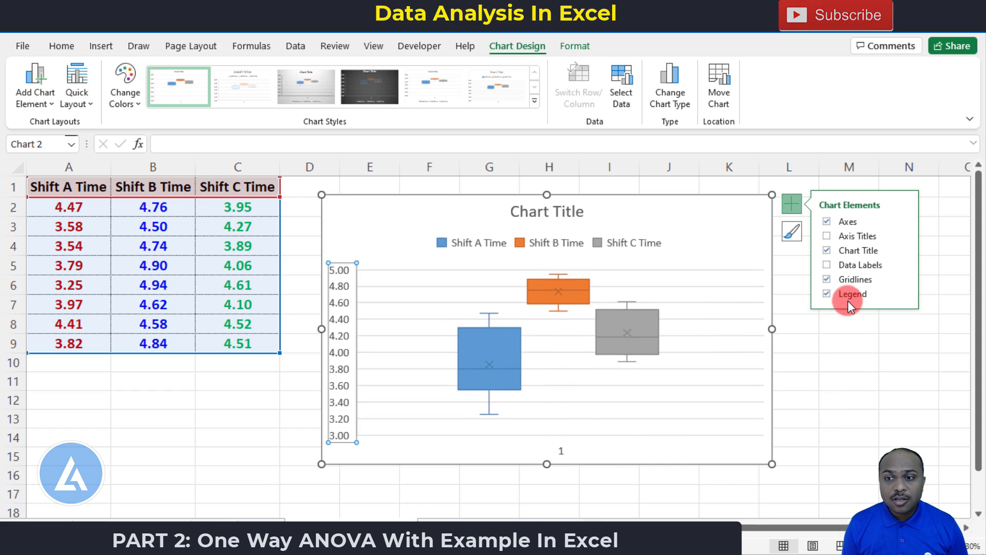
click(508, 349)
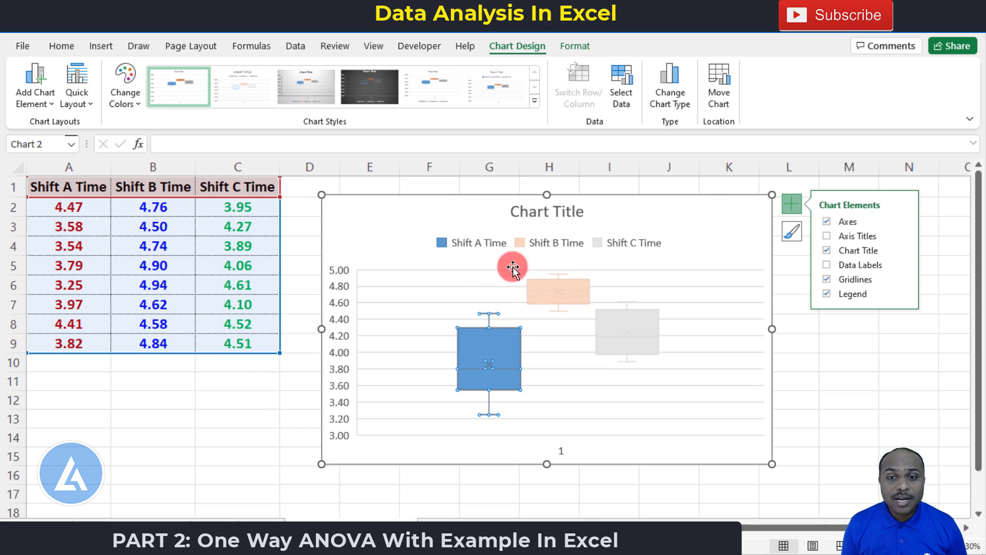
click(572, 291)
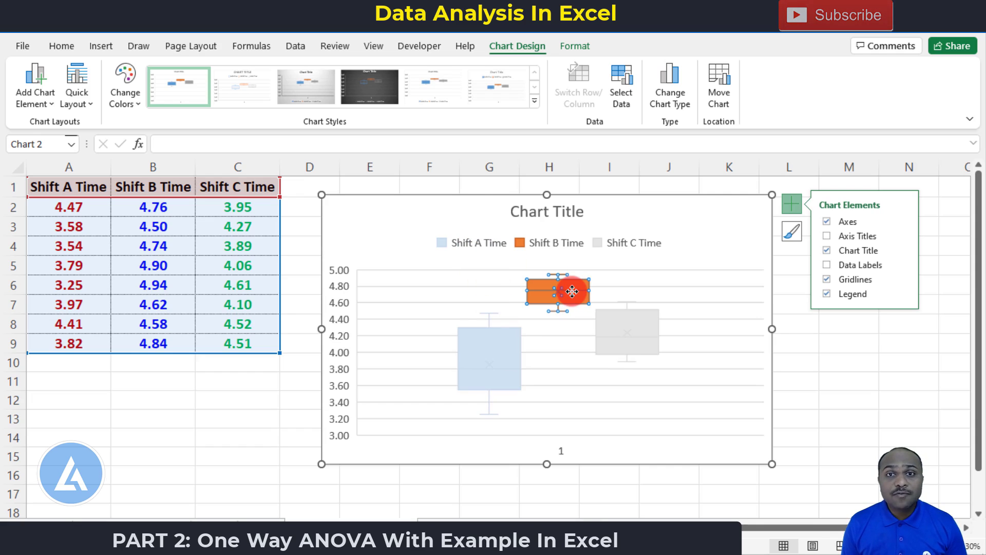
click(620, 335)
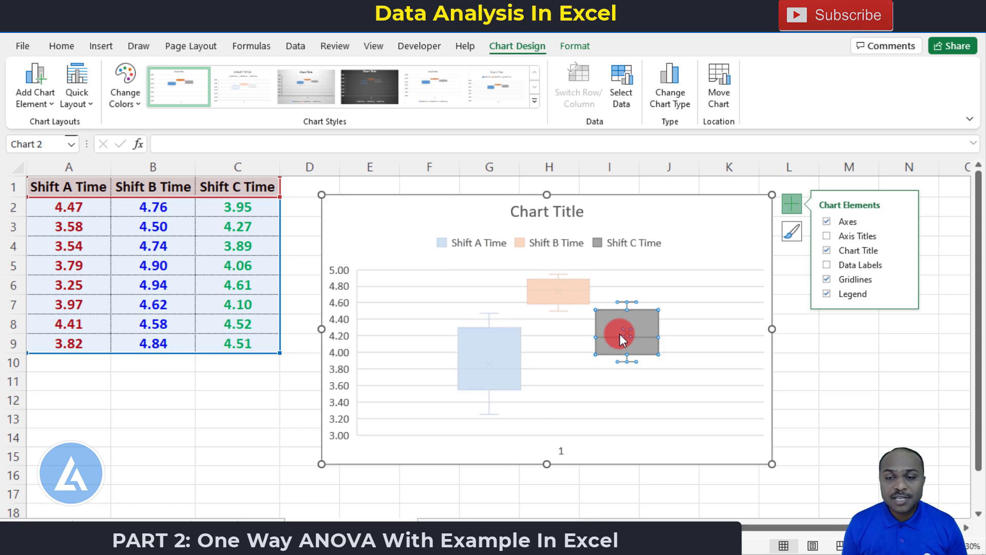
click(861, 393)
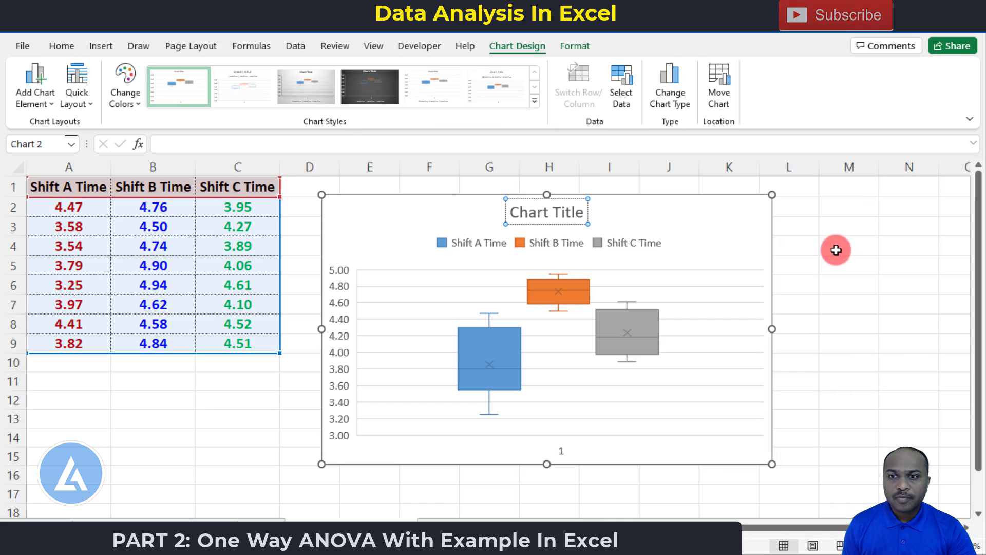
Replace the Chart Title text with 'Boxplot For Time to Resolve Query'.
click(529, 212)
double_click(529, 211)
triple_click(529, 210)
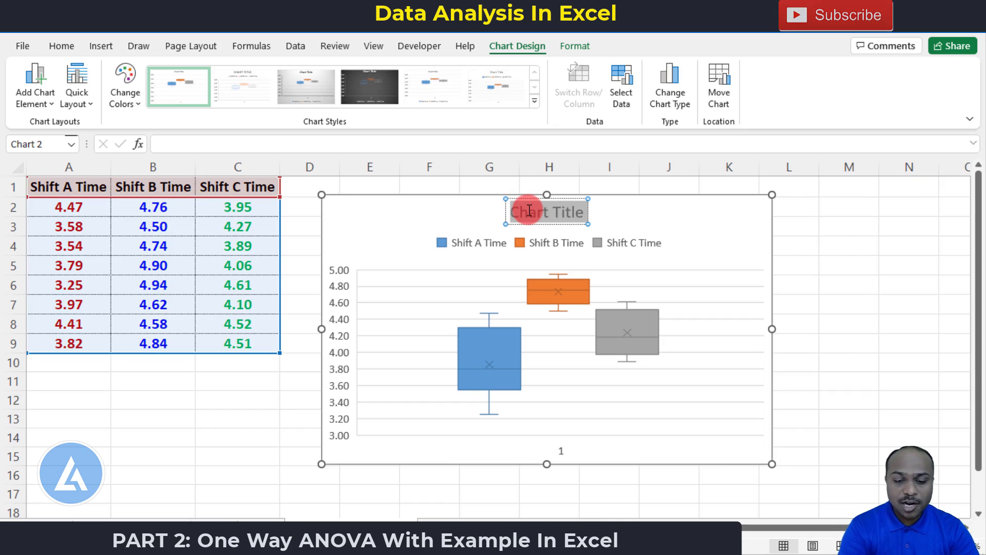
text(Boxplot)
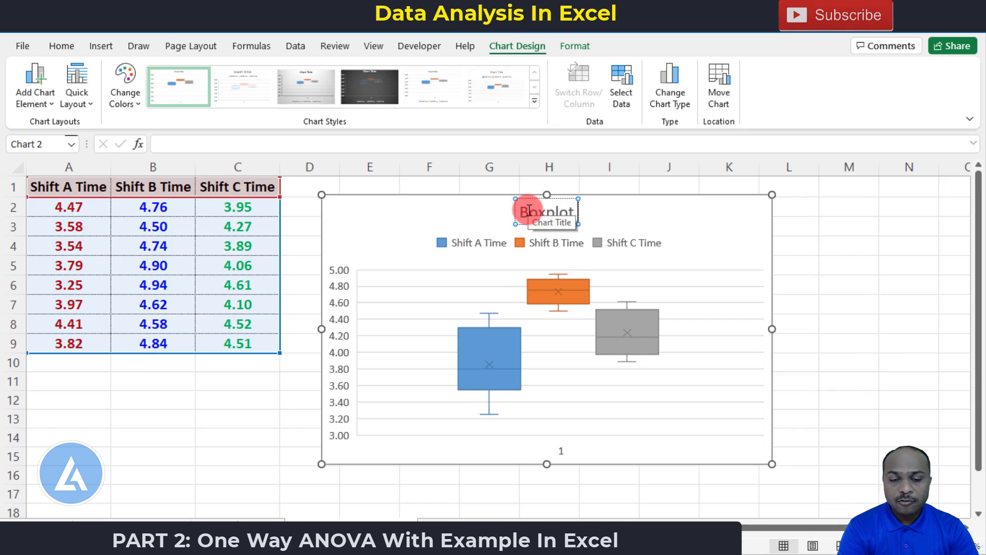
text( For T)
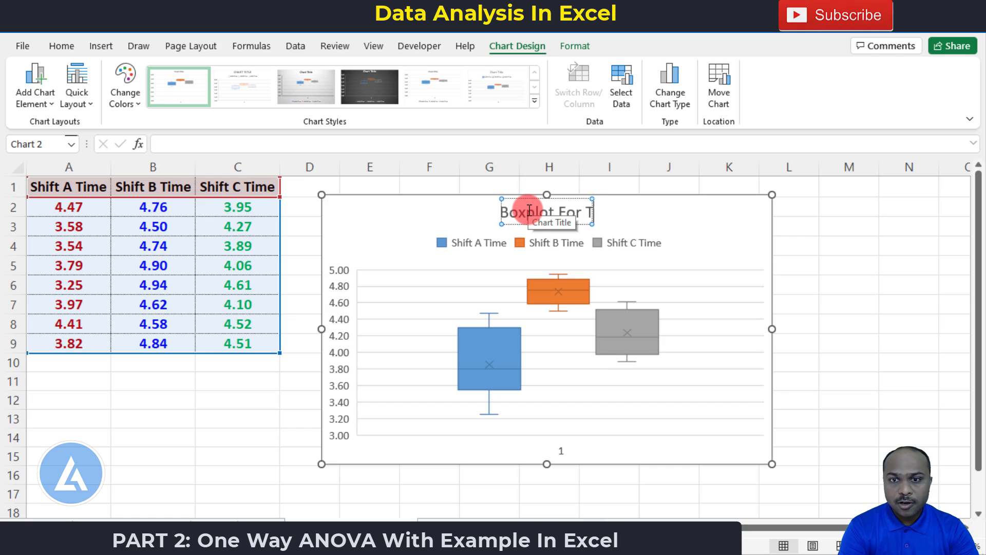
text(me)
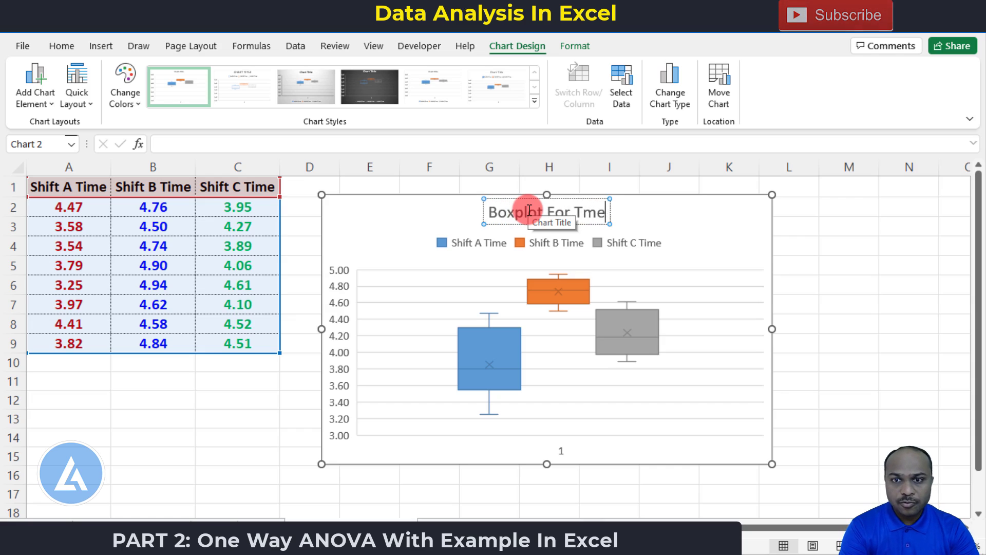
key(BackSpace)
key(BackSpace)
text(ime t)
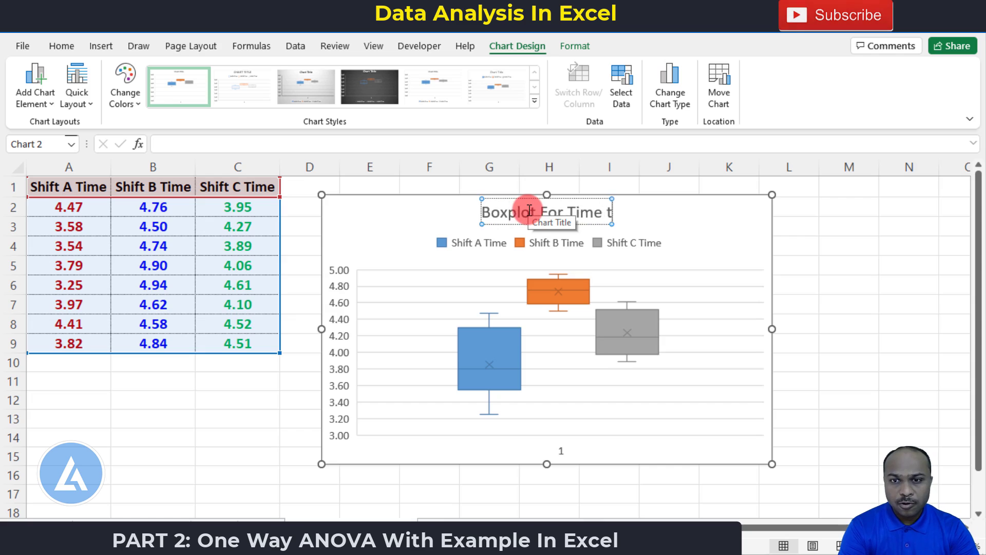
text(o Res)
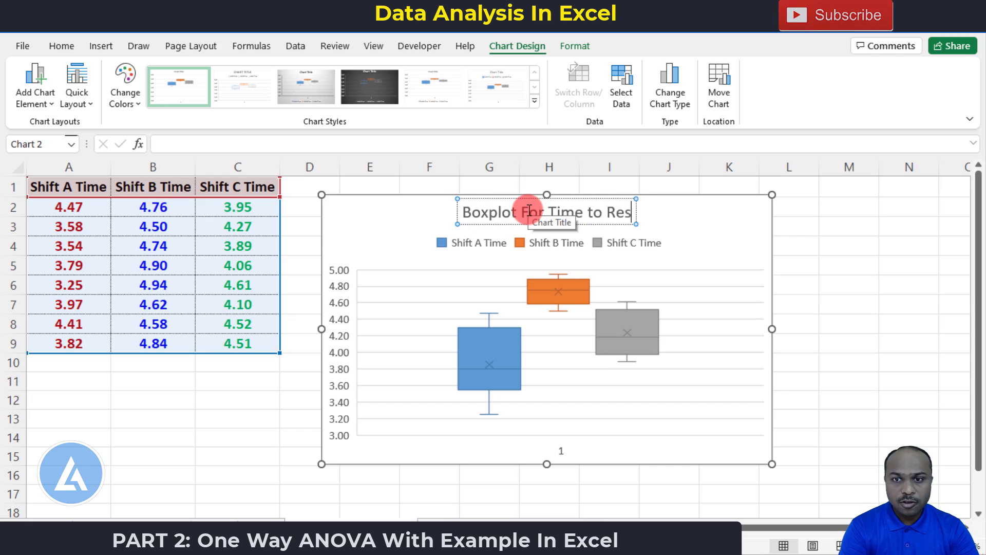
text(olve Qu)
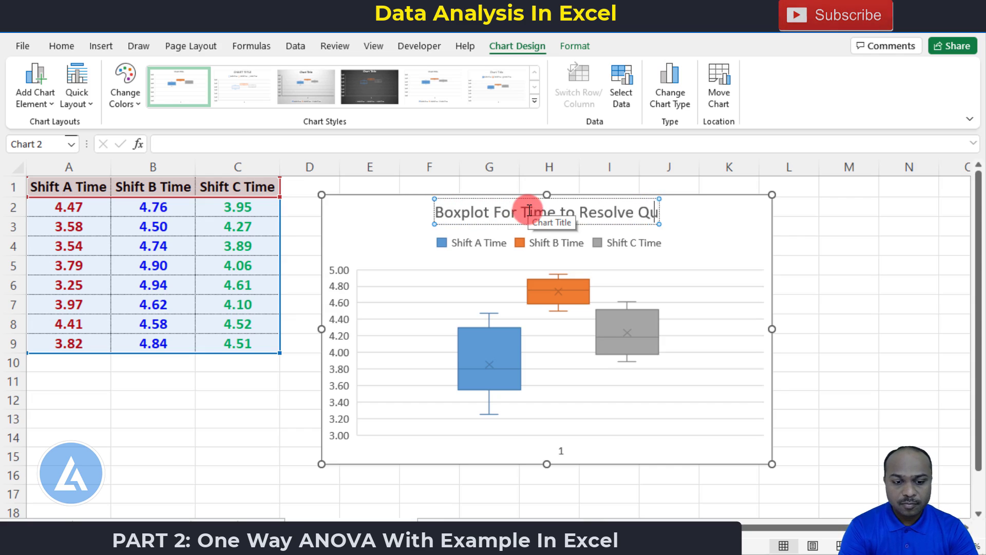
text(ery)
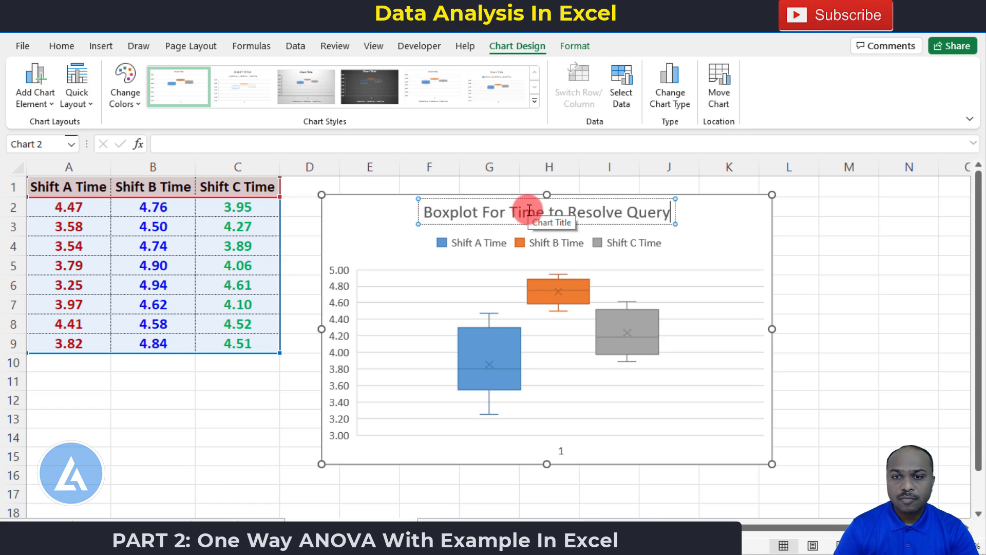
click(837, 252)
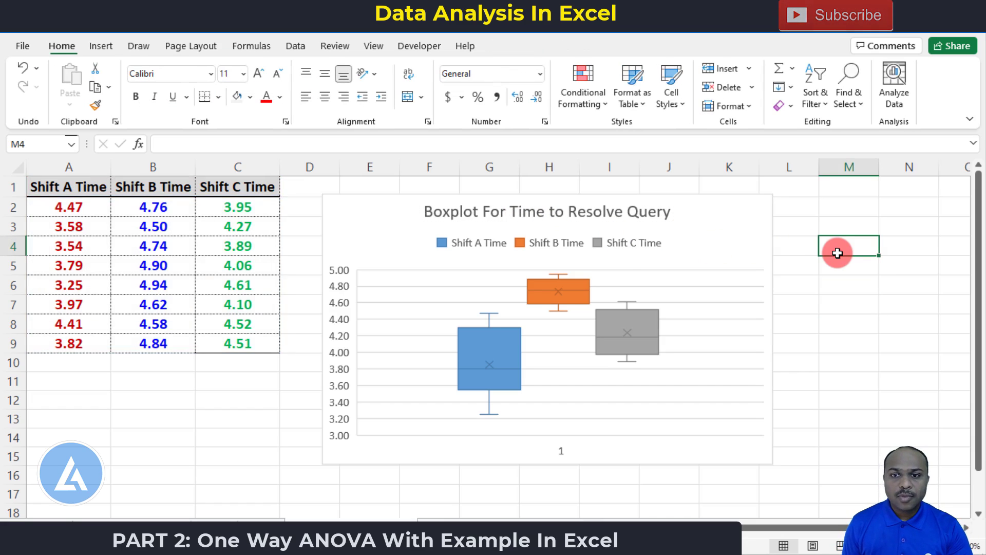
click(844, 264)
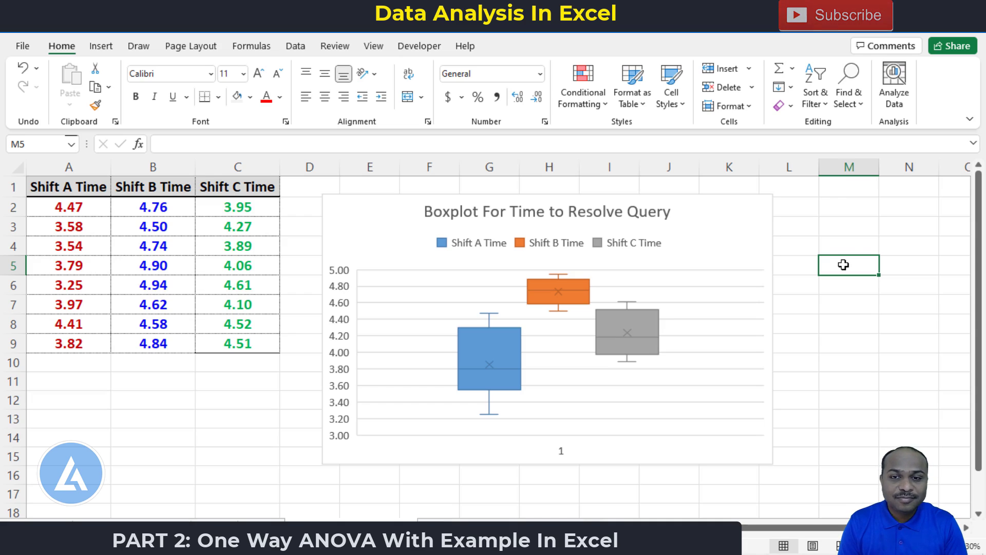
click(843, 264)
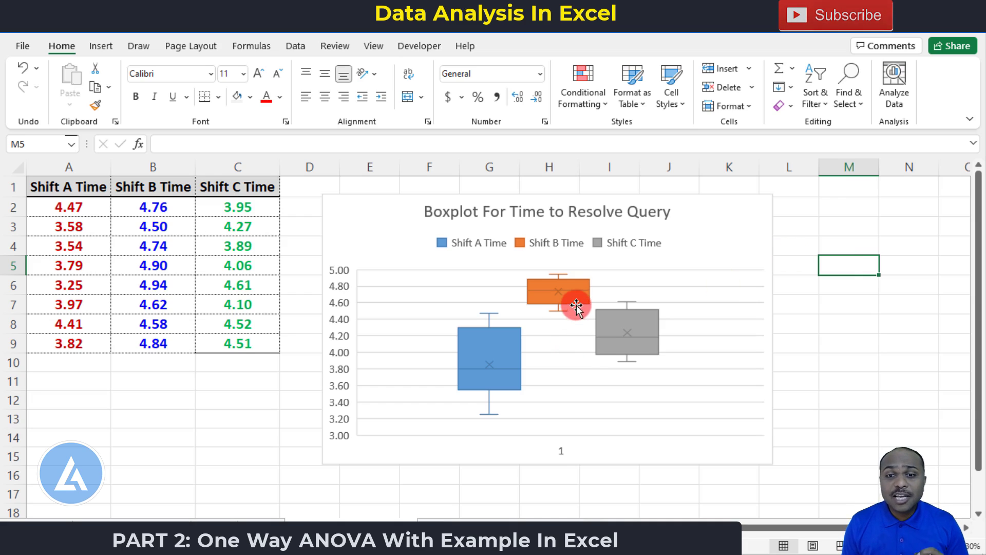
mouse_move(578, 303)
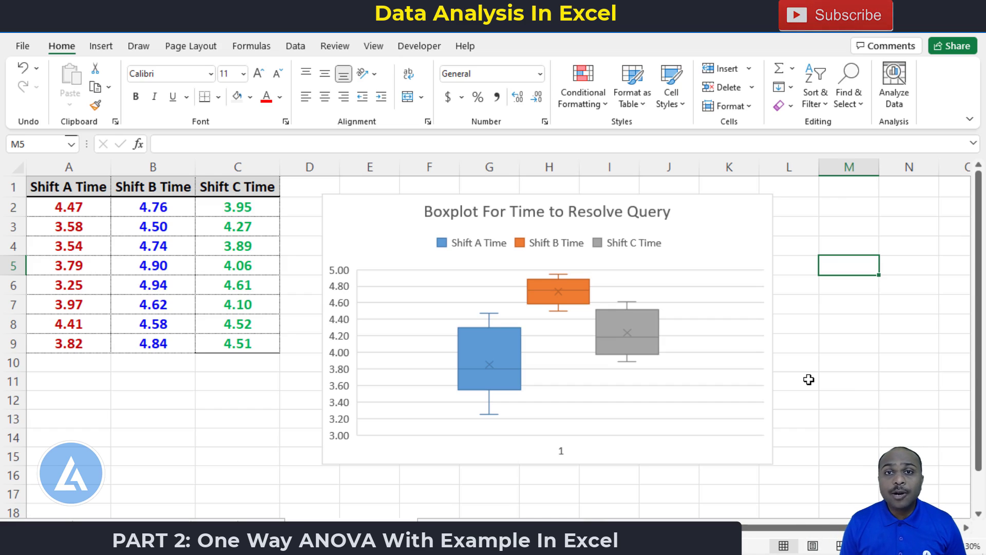
click(814, 350)
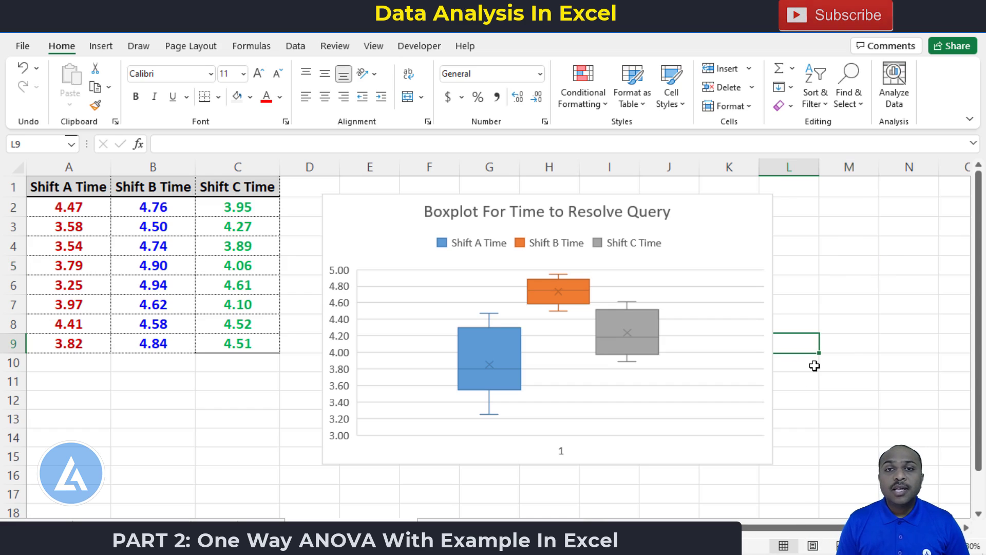